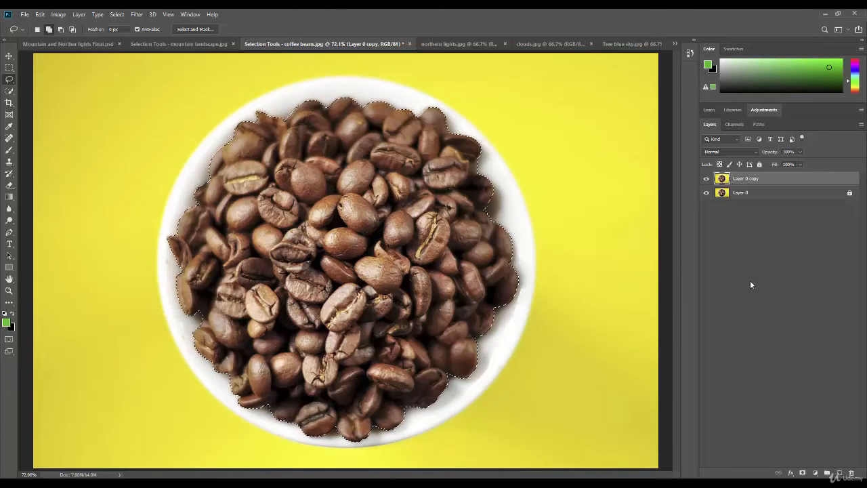
Add a purple Solid Color fill layer above Layer 0 copy, confined to the selected coffee beans.
left_click(815, 473)
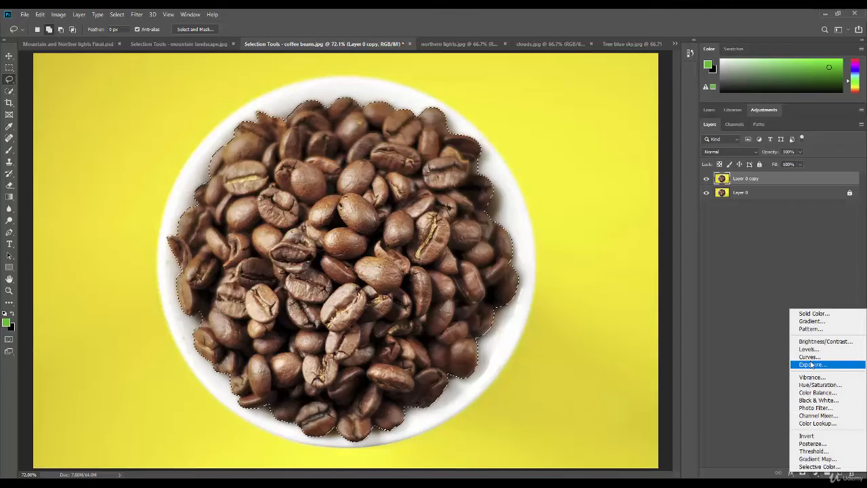
left_click(819, 316)
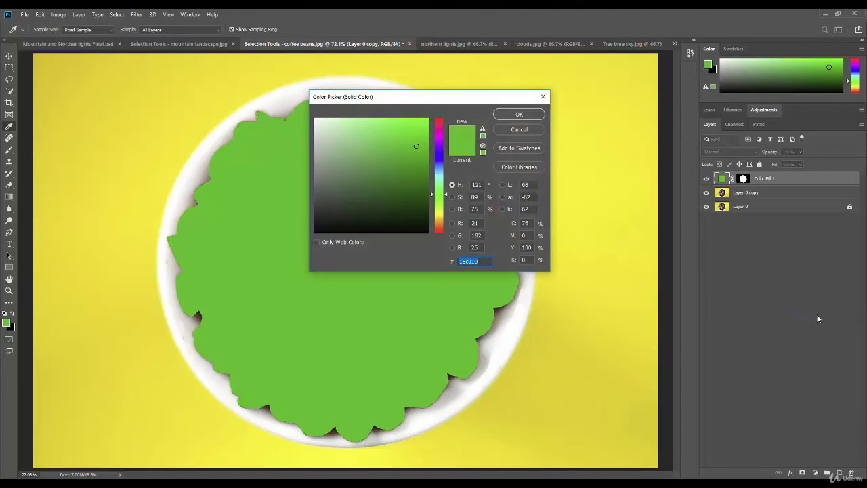
left_click_drag(436, 99, 519, 87)
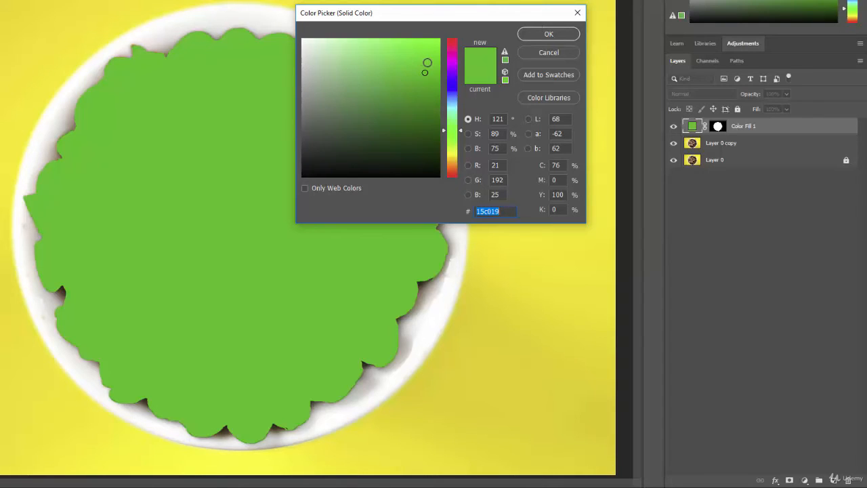
left_click(454, 71)
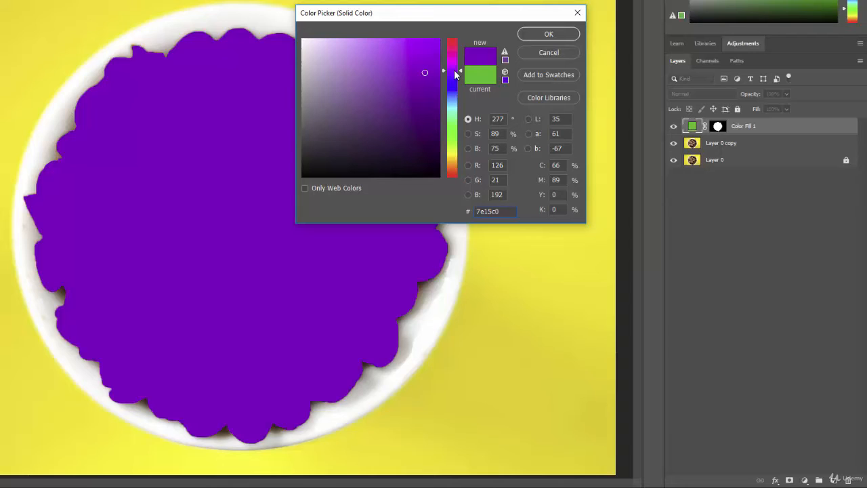
left_click(416, 79)
left_click(548, 35)
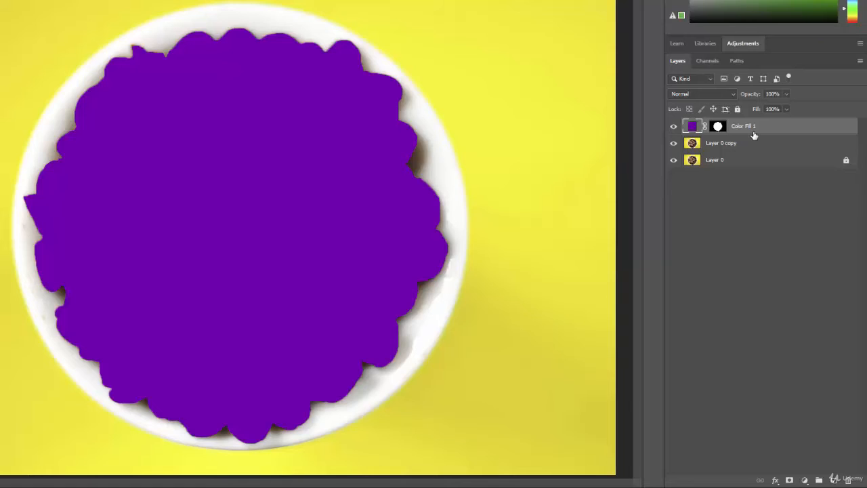
Set the purple fill layer's blend mode to Soft Light and its opacity to 44%.
left_click(734, 95)
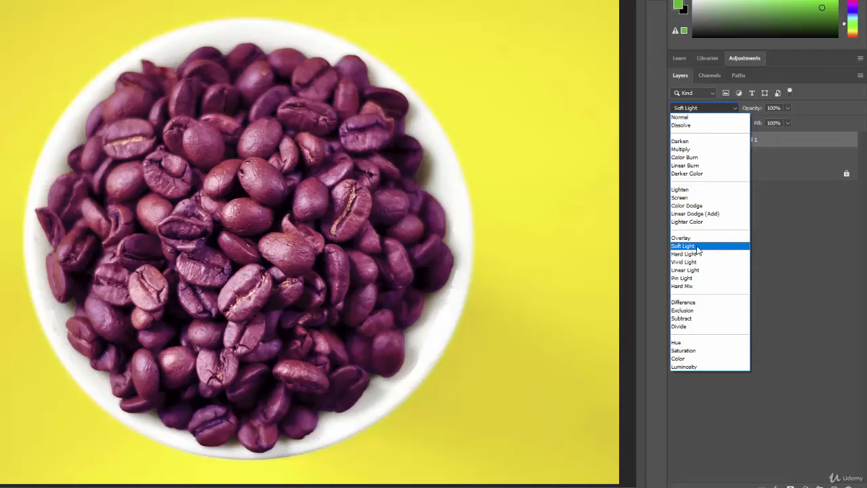
left_click(698, 248)
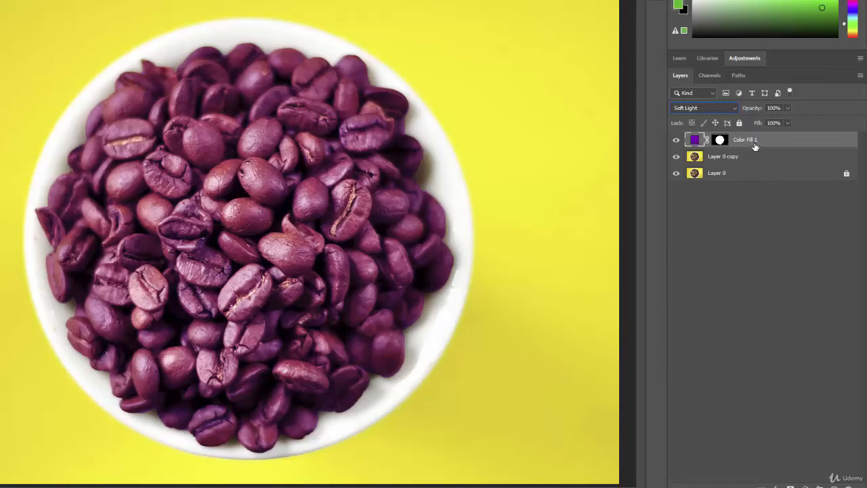
left_click(788, 108)
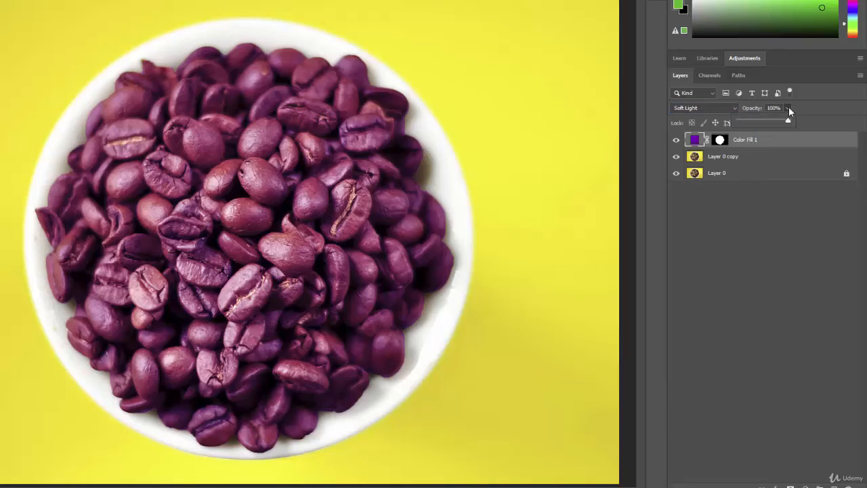
left_click(748, 107)
left_click_drag(753, 110, 710, 110)
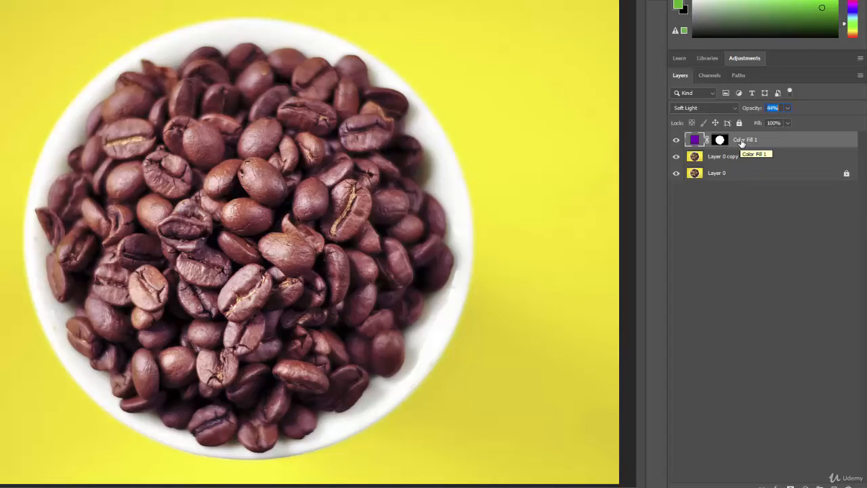
Try the Hard Light blend mode on the purple fill layer and return it to Soft Light.
left_click(746, 141)
left_click(738, 108)
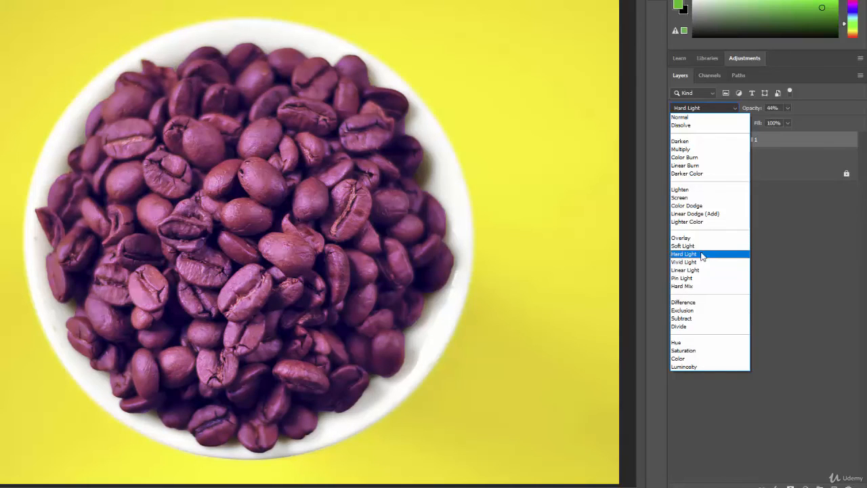
left_click(702, 249)
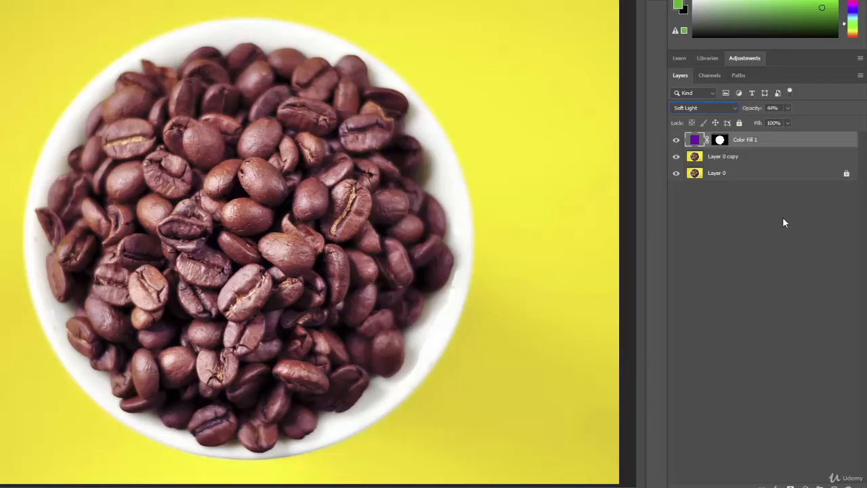
Hide and show the purple fill layer twice to compare the beans with and without the tint.
left_click(677, 141)
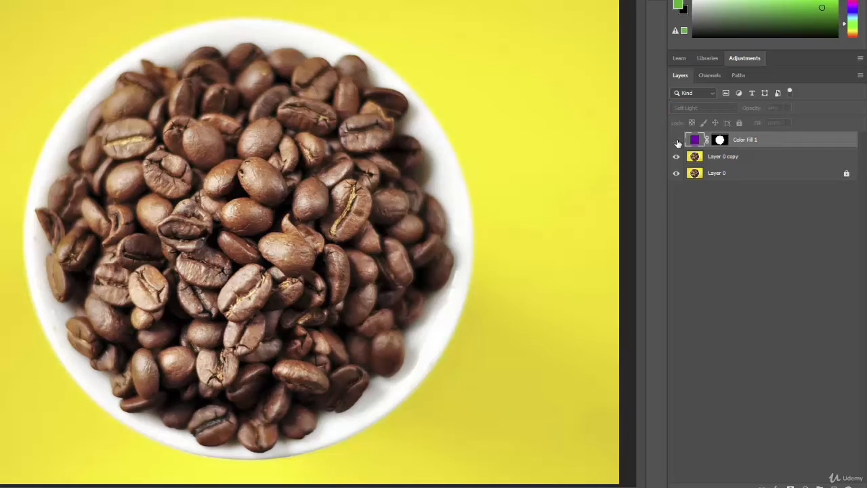
left_click(677, 141)
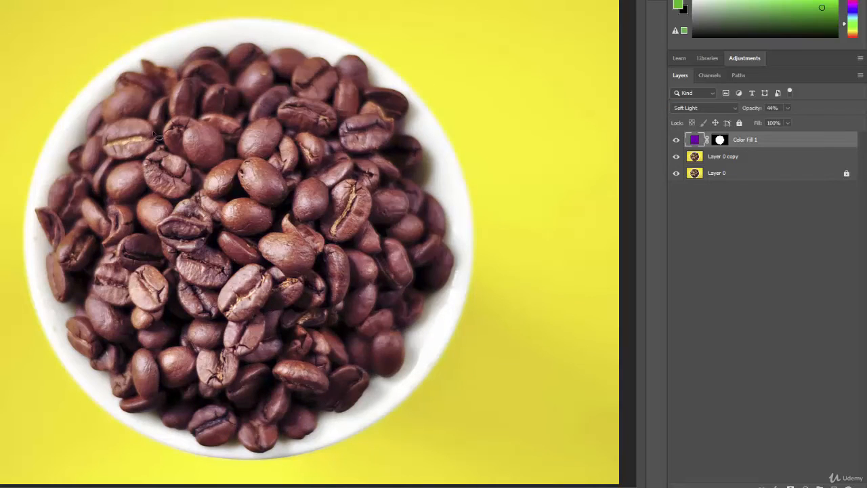
left_click(677, 141)
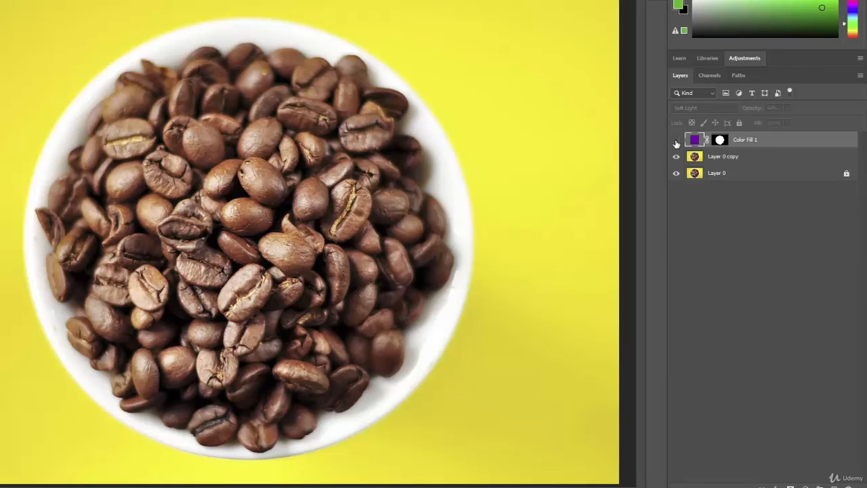
left_click(676, 141)
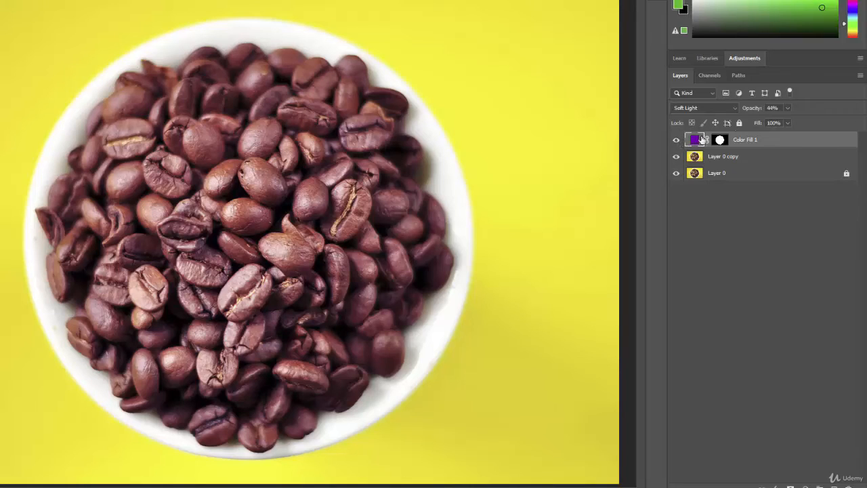
Lower the purple fill layer's opacity to 27% and compare the beans with the layer hidden and shown.
left_click_drag(757, 111, 749, 113)
left_click(677, 141)
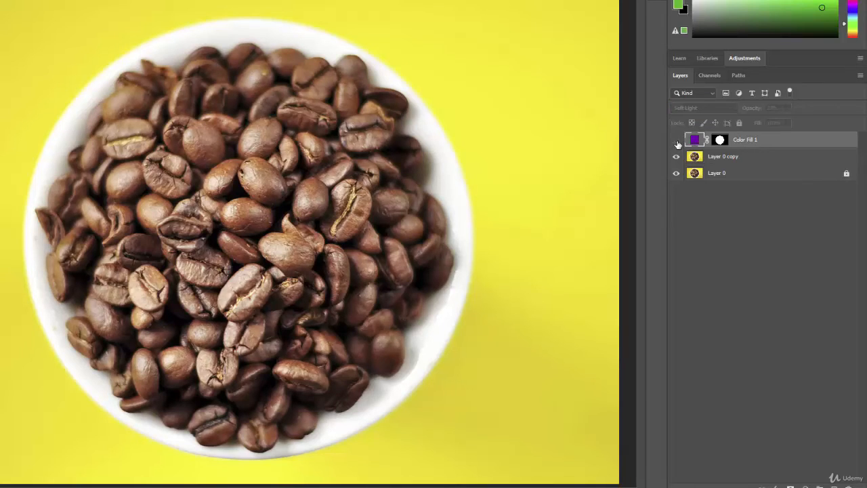
left_click(677, 141)
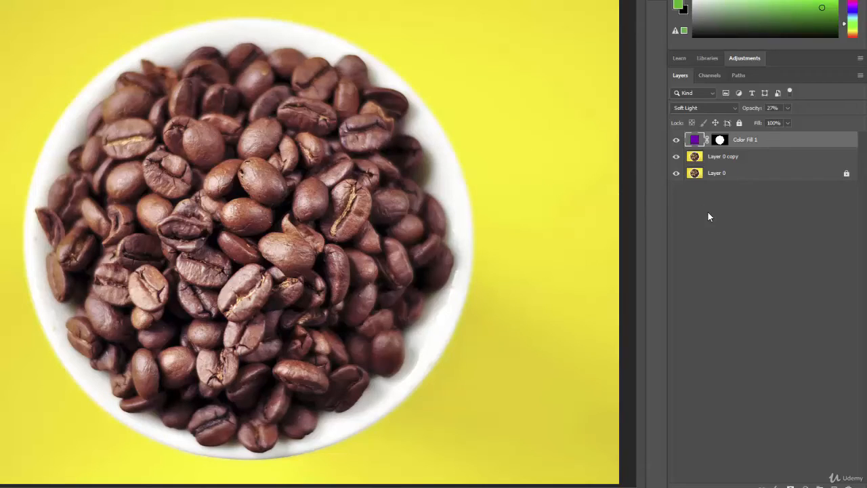
left_click(677, 141)
left_click(677, 141)
Raise the purple fill layer's opacity to 64% and fit the whole image in view.
scroll(421, 128, "up", 5)
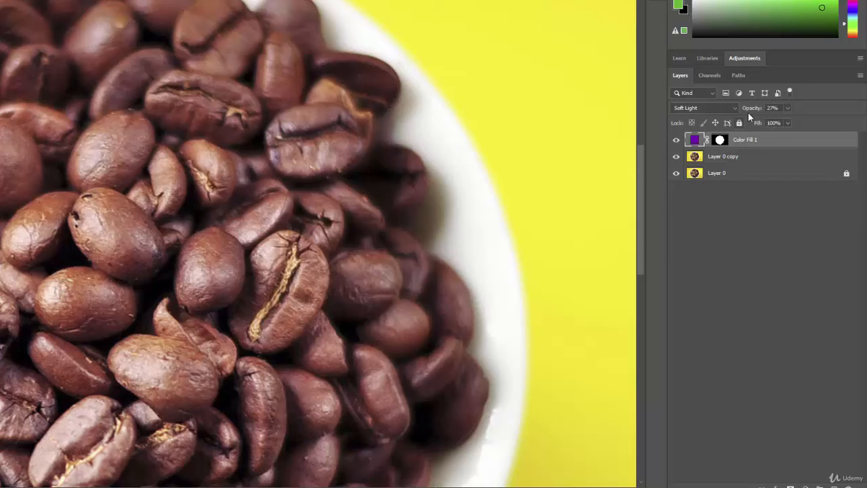
left_click_drag(750, 112, 770, 112)
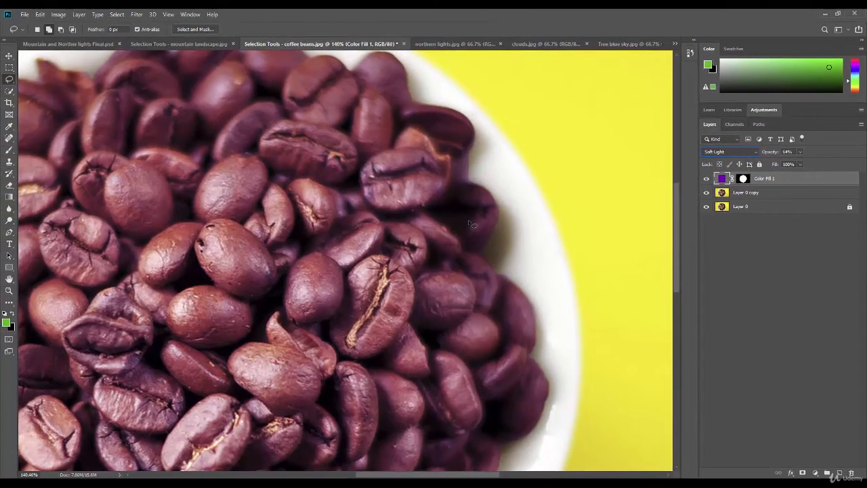
key("ctrl+0")
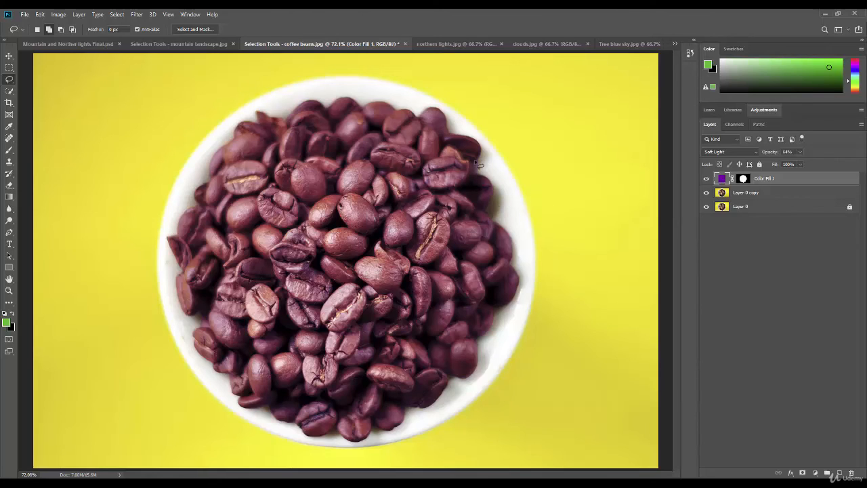
Refine the fill layer's mask in Select and Mask, subtracting the small gap between the beans at the upper-right rim with the Lasso.
double_click(743, 179)
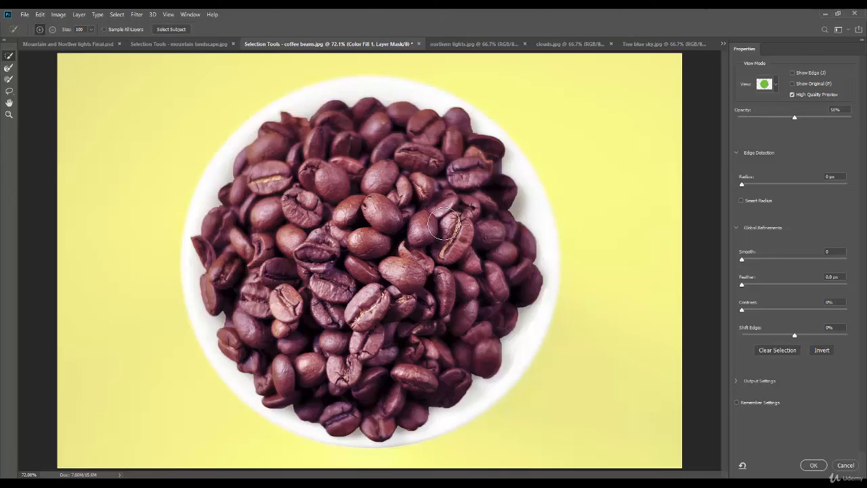
key("l")
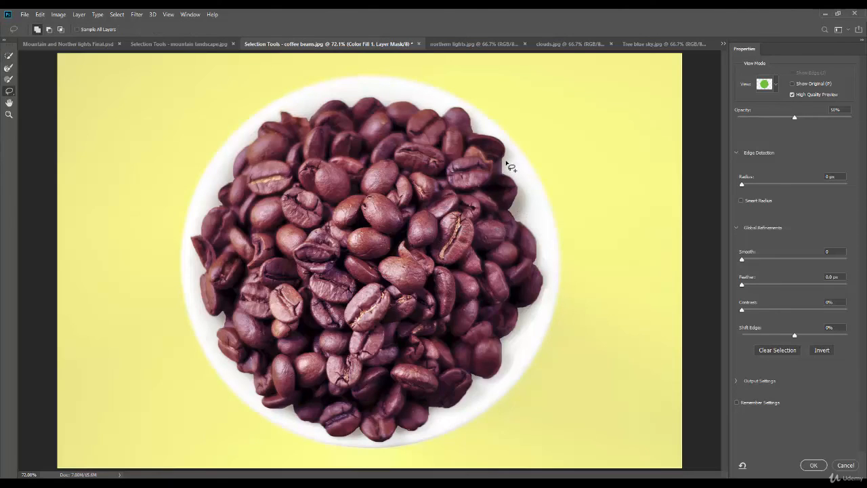
key("alt")
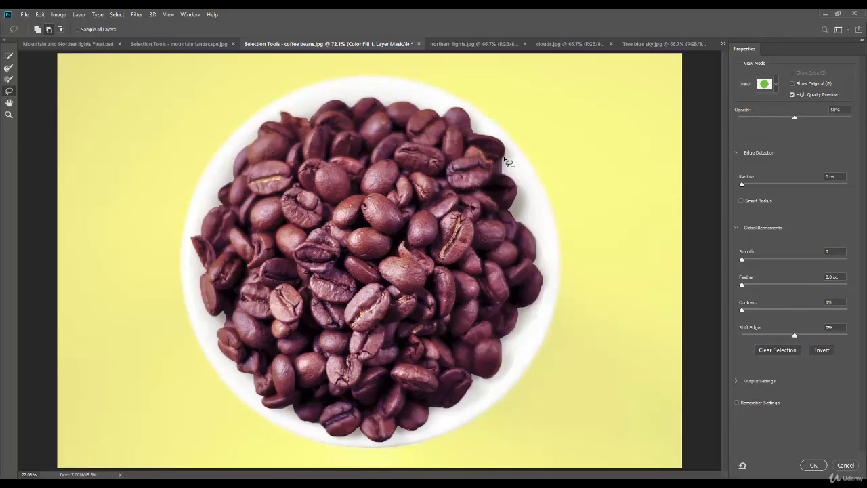
mouse_move(499, 165)
left_mouse_down()
mouse_move(500, 177)
mouse_move(516, 180)
mouse_move(499, 161)
mouse_move(499, 174)
mouse_move(510, 177)
left_mouse_up()
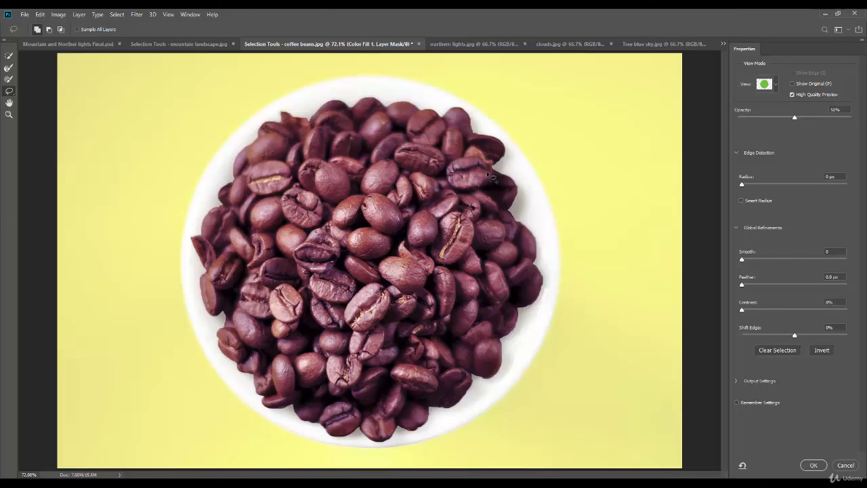
left_click(815, 465)
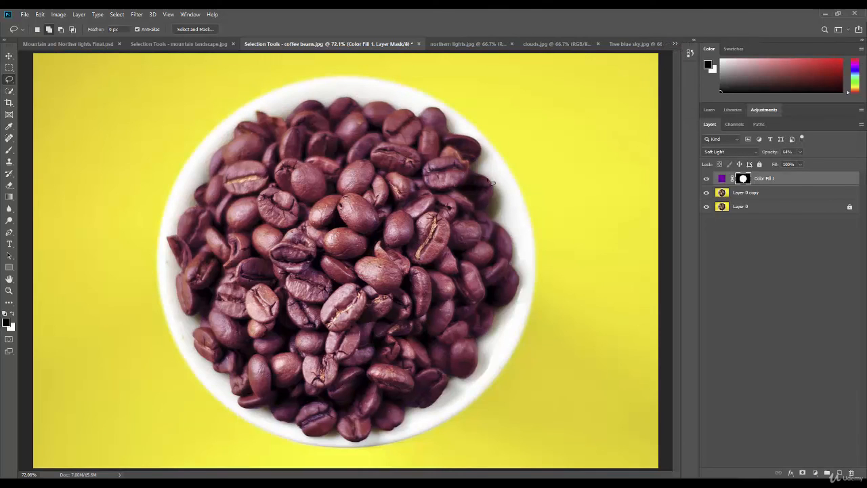